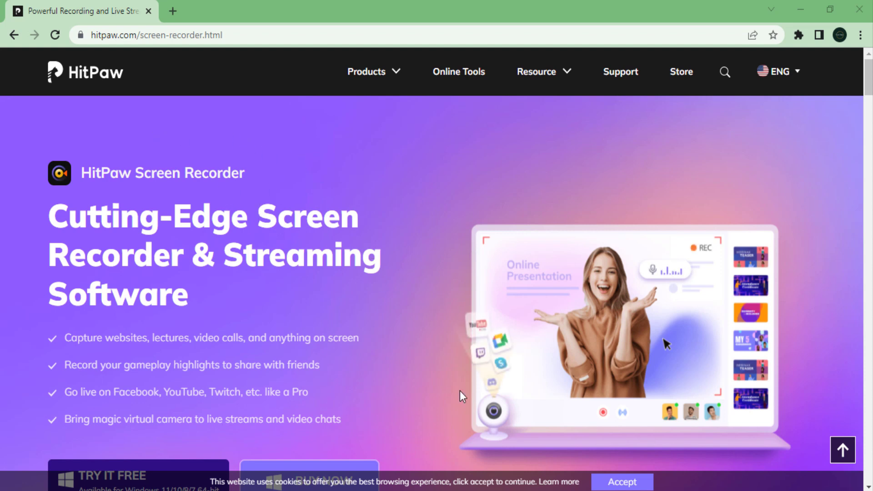
Step: Accept the cookie notice on the HitPaw Screen Recorder product page
left_click(596, 482)
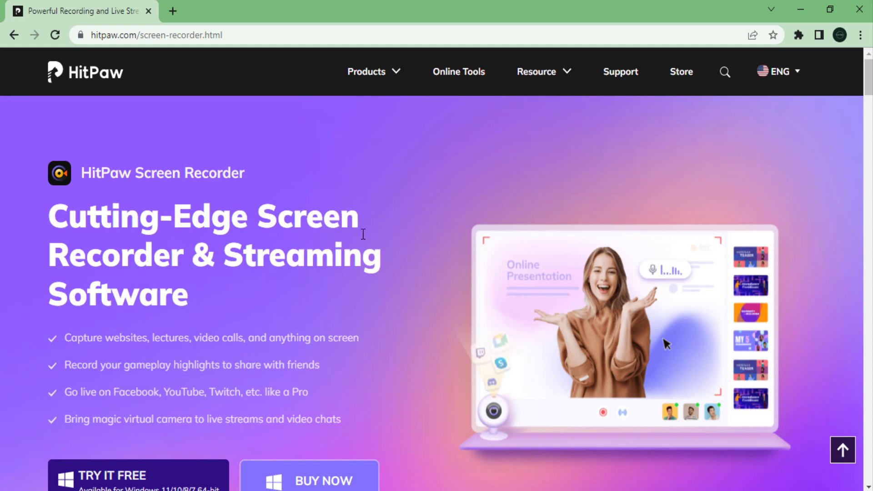
scroll(363, 235, "down", 2)
scroll(381, 203, "up", 1)
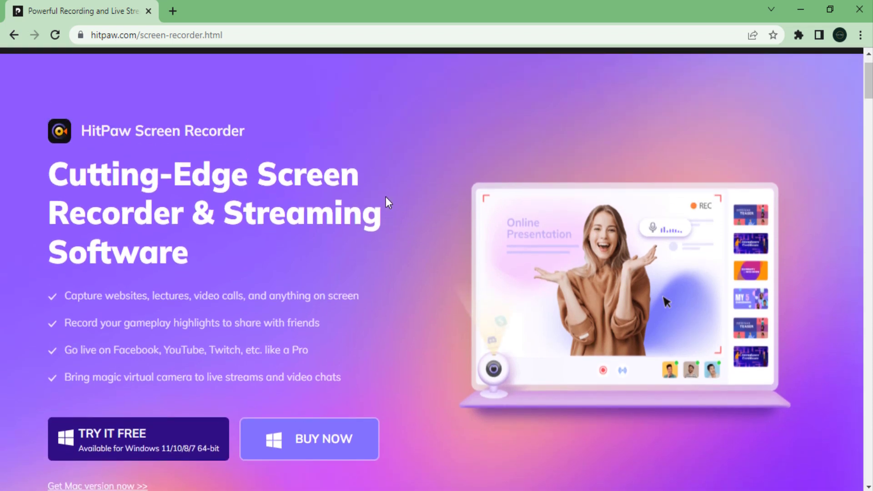
scroll(386, 200, "up", 1)
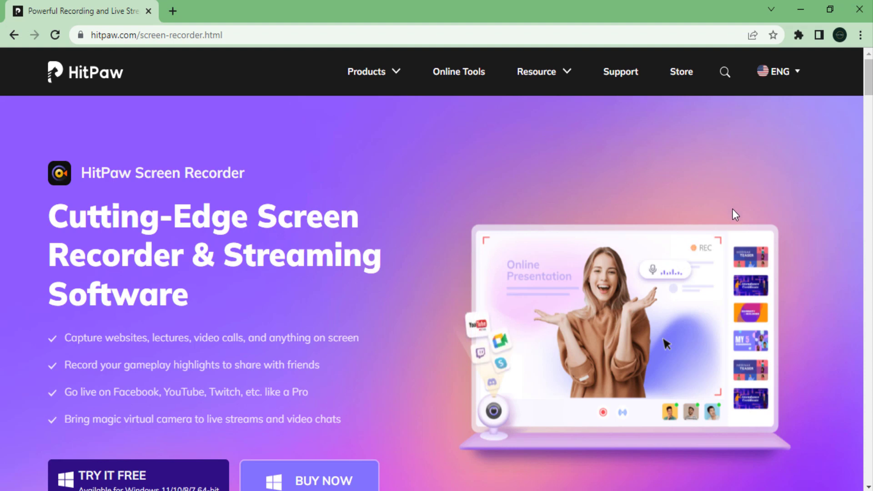
Step: Scroll down through the product page's features, then return to the top
scroll(719, 205, "down", 4)
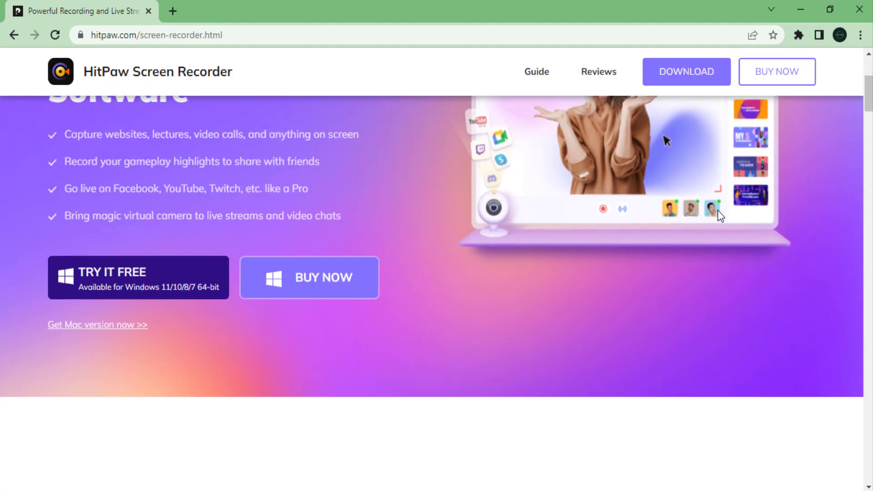
scroll(717, 210, "down", 5)
scroll(715, 222, "down", 5)
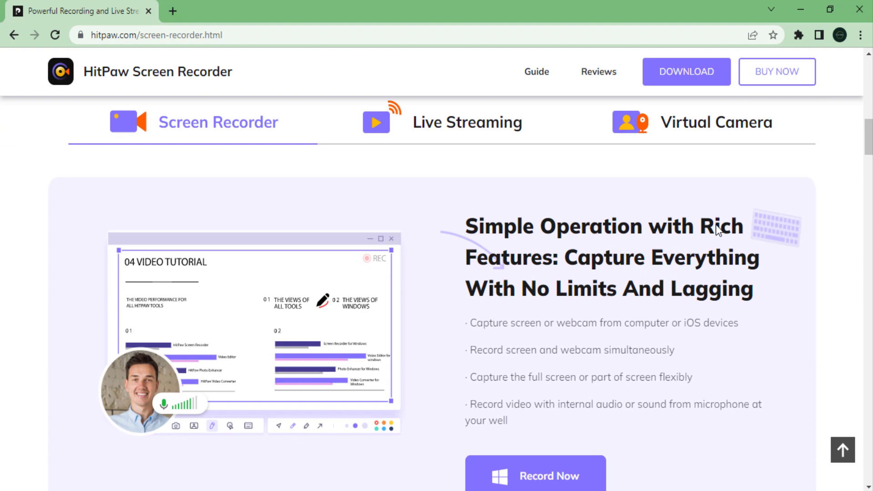
scroll(714, 232, "down", 2)
scroll(714, 238, "down", 4)
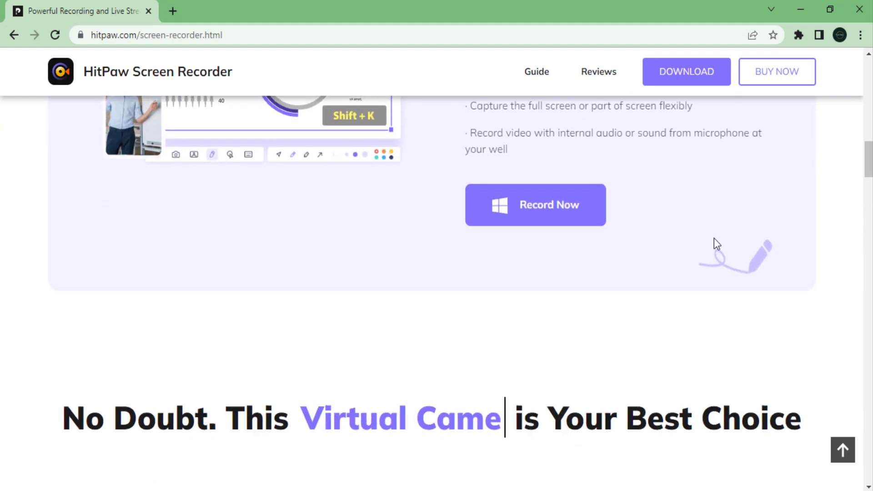
scroll(713, 247, "down", 4)
scroll(716, 249, "down", 2)
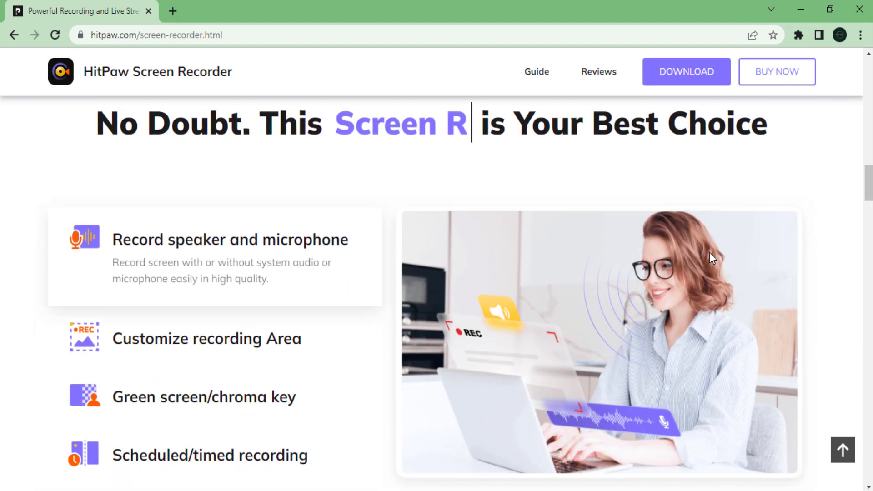
scroll(709, 253, "down", 3)
scroll(709, 253, "down", 4)
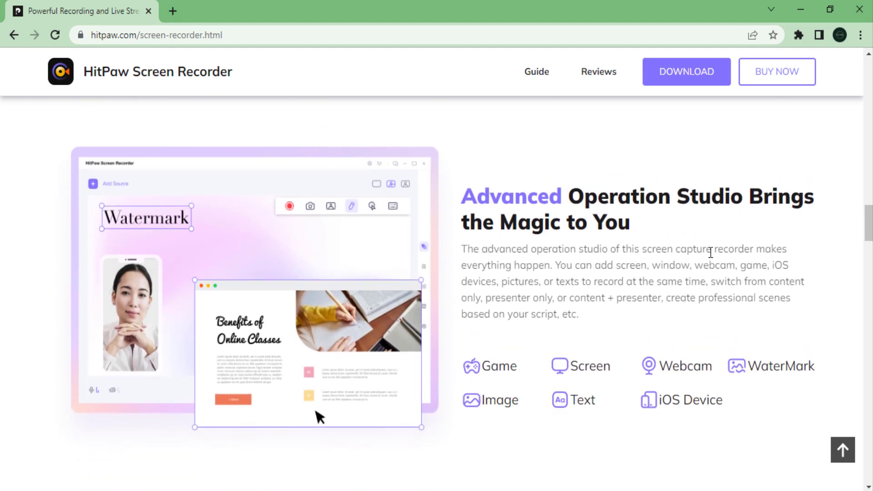
scroll(708, 255, "down", 2)
scroll(709, 259, "down", 4)
scroll(711, 261, "down", 1)
scroll(711, 260, "down", 4)
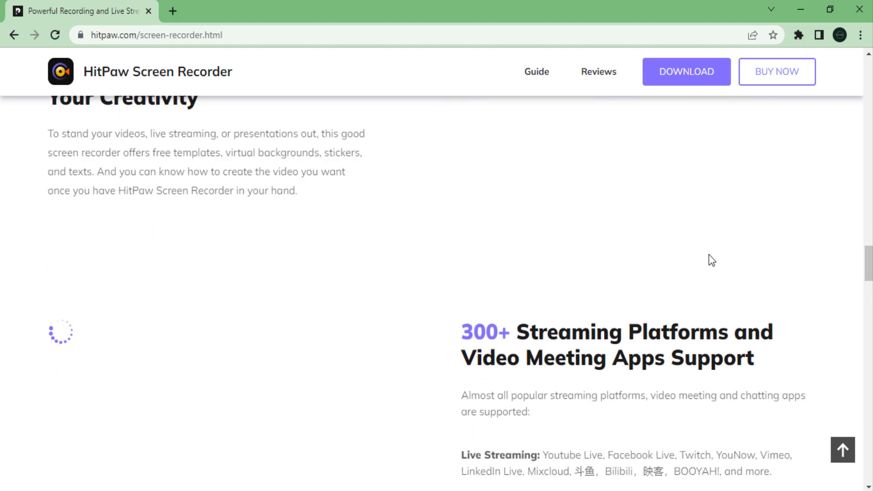
key("Home")
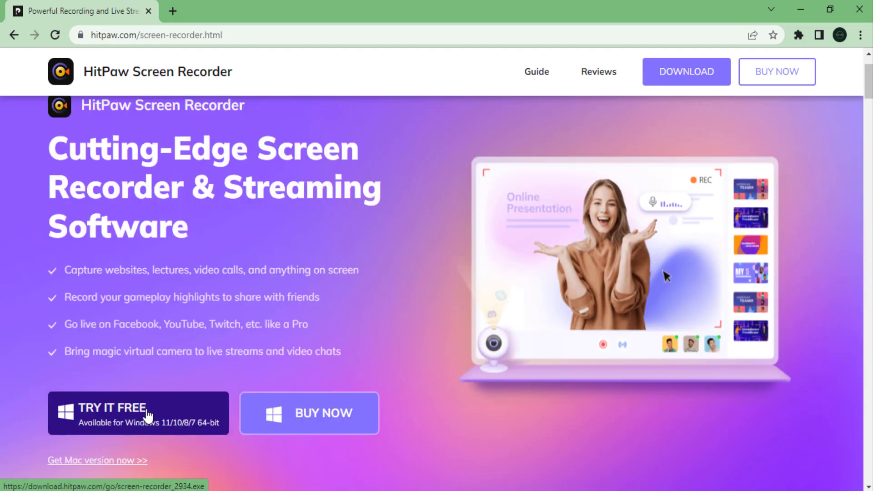
Step: Switch between the Record and Live tabs to view the Livestreaming and Virtual Camera options
left_click(777, 8)
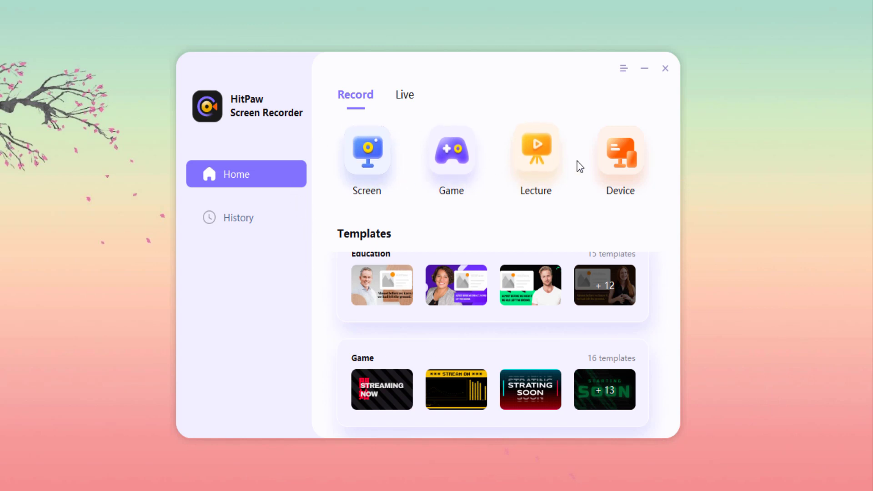
left_click(414, 95)
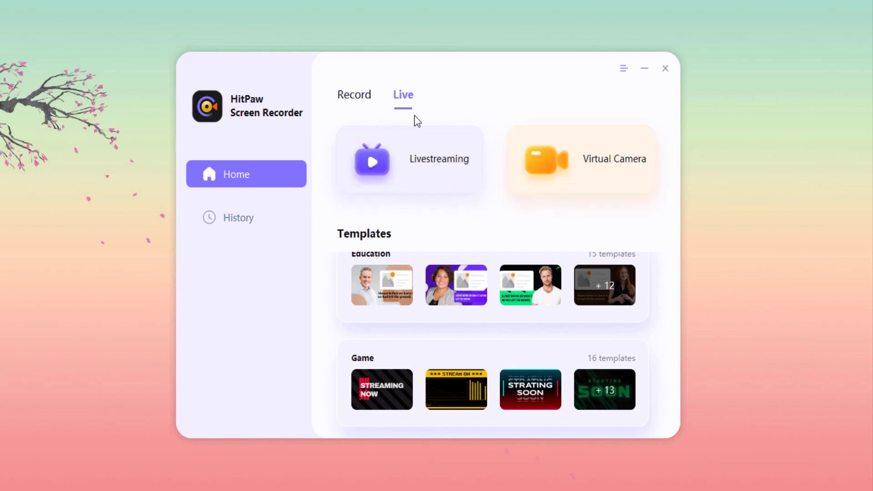
left_click(353, 97)
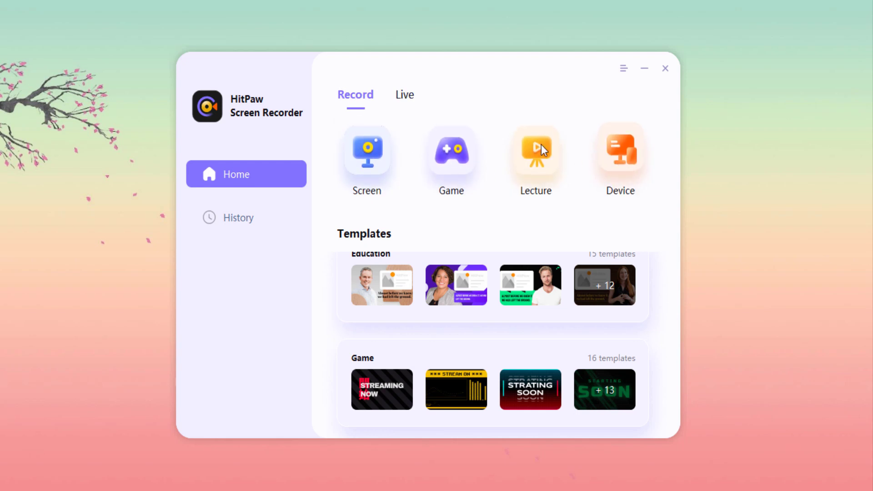
left_click(410, 91)
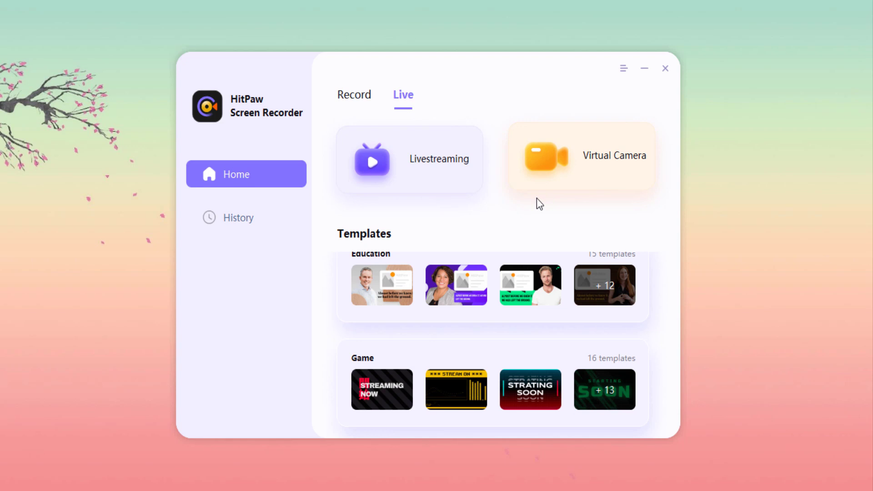
left_click(350, 96)
Step: Mark out a 677 x 463 screen area to record
left_click(377, 157)
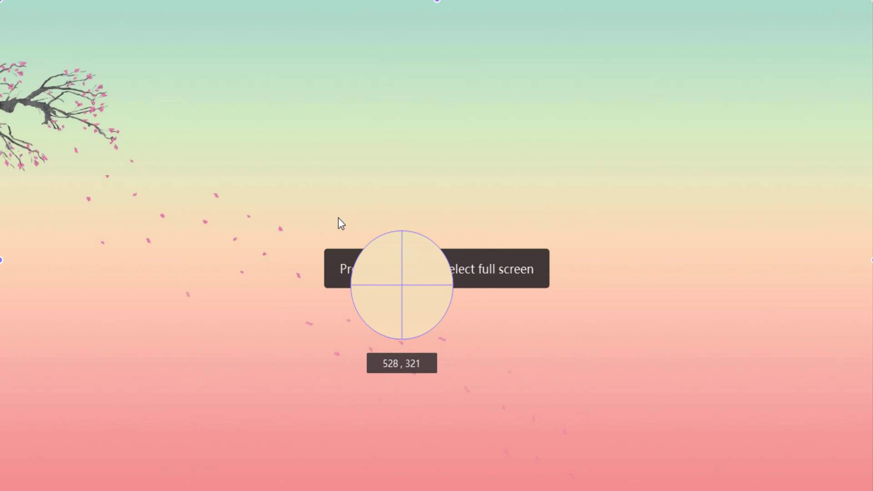
left_click_drag(221, 94, 632, 374)
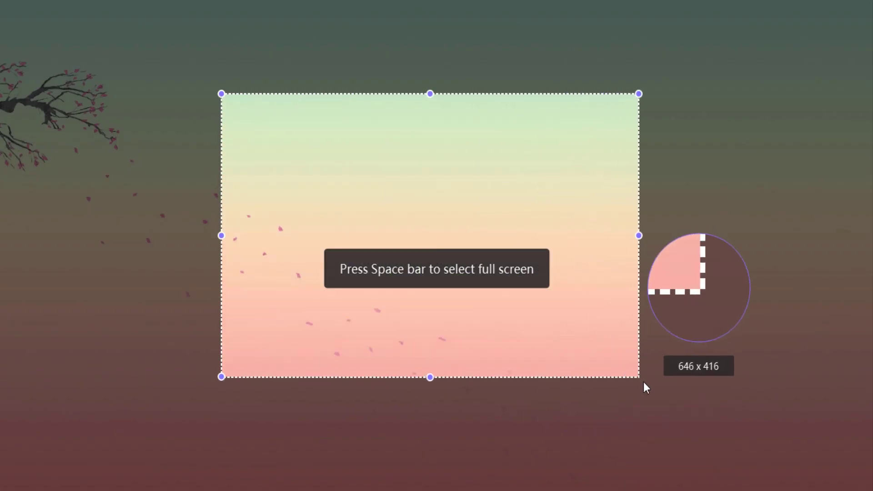
left_click_drag(631, 373, 654, 408)
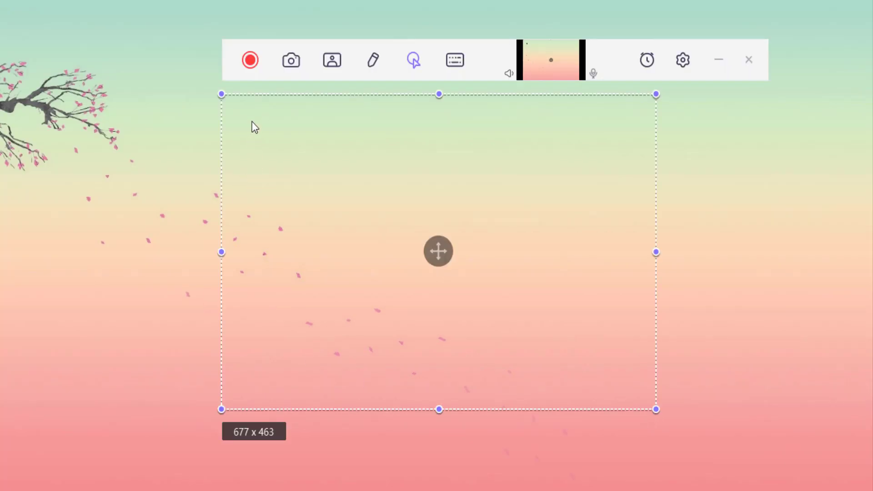
Step: Start recording the selected area and capture a screenshot mid-recording
left_click(249, 68)
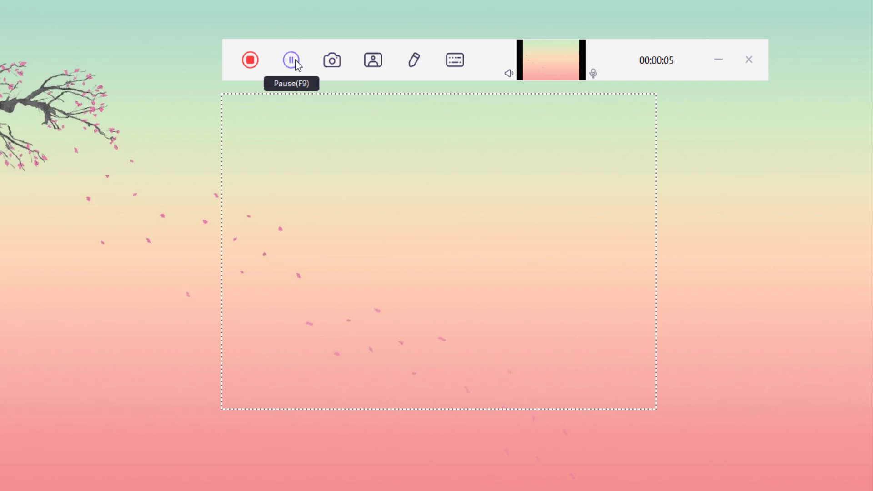
left_click(332, 65)
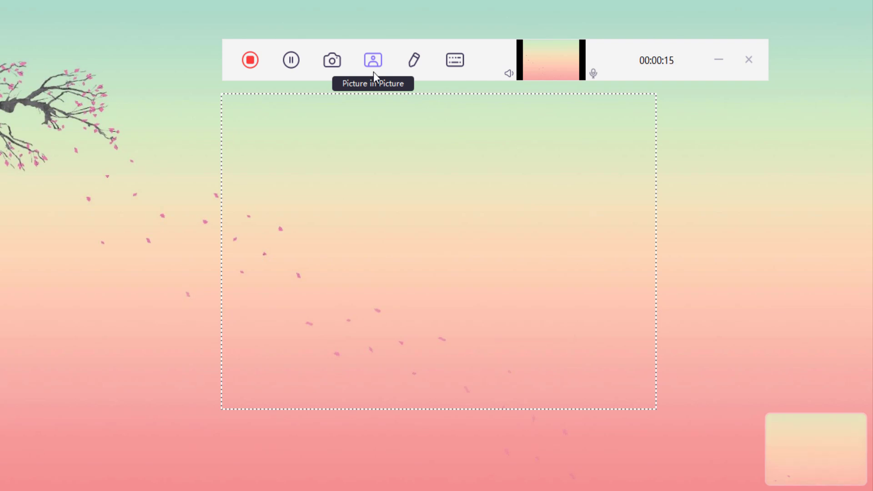
Step: Draw an orange circle near the top-left and an orange arrow leading out of it
left_click(417, 66)
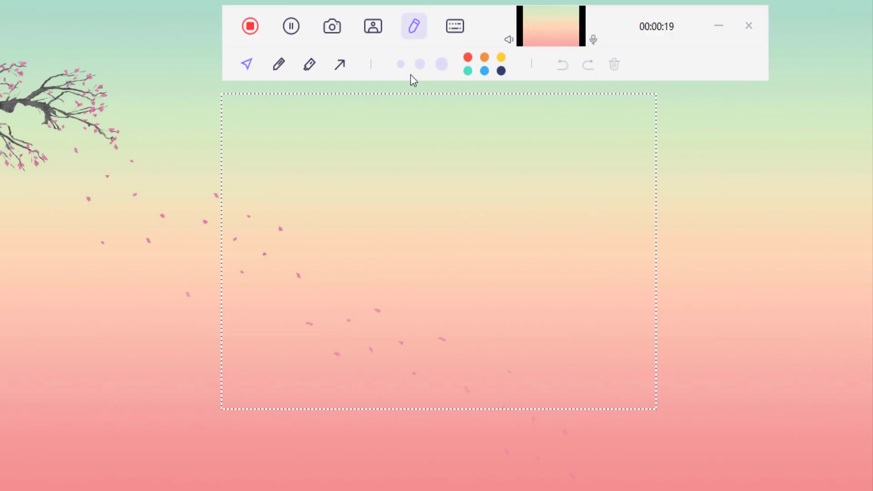
left_click(278, 64)
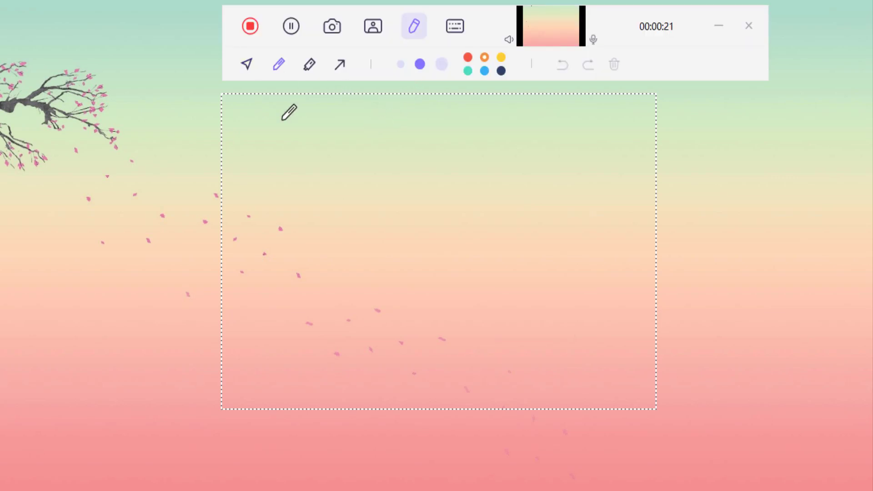
mouse_move(281, 189)
left_mouse_down()
mouse_move(324, 190)
mouse_move(287, 178)
left_mouse_up()
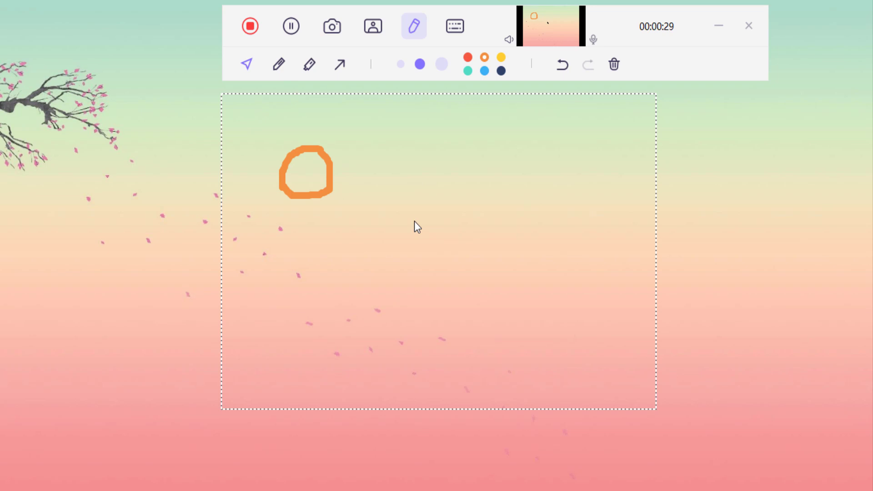
left_click(340, 64)
left_click_drag(347, 146, 489, 153)
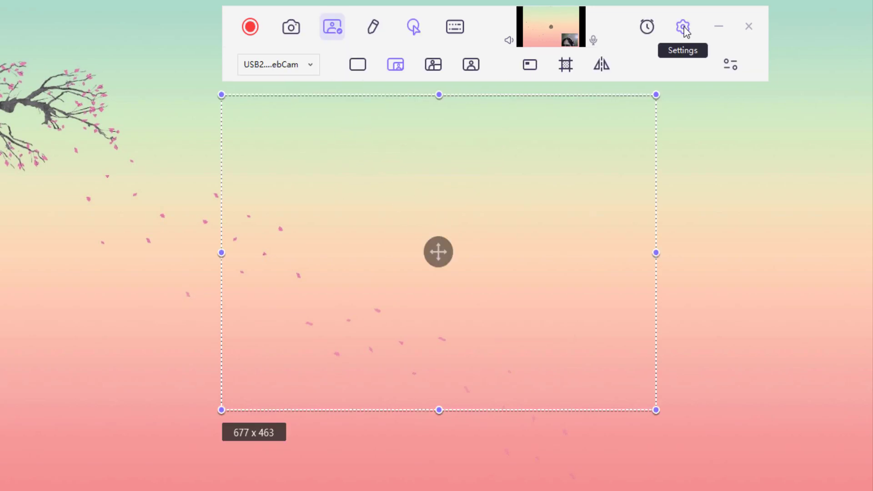
Step: In Settings, check output formats, enable auto-opening the editor, and view cursor and schedule options
left_click(682, 28)
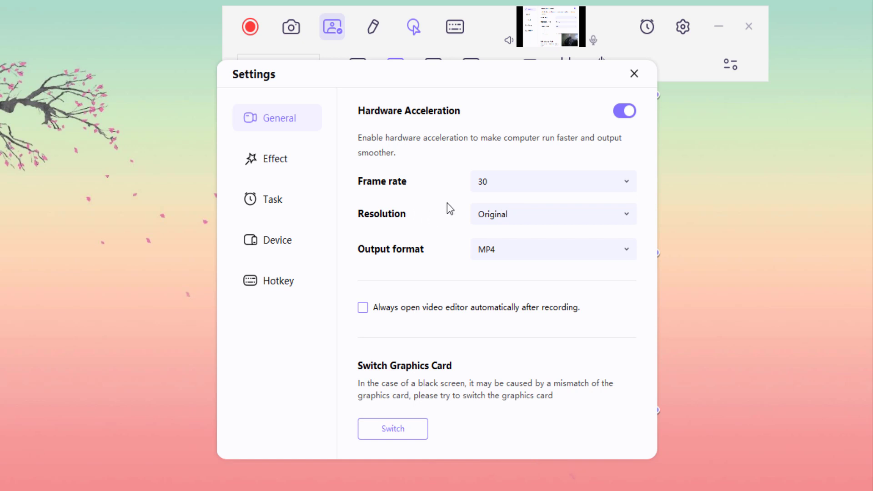
left_click(531, 261)
left_click(447, 312)
left_click(277, 168)
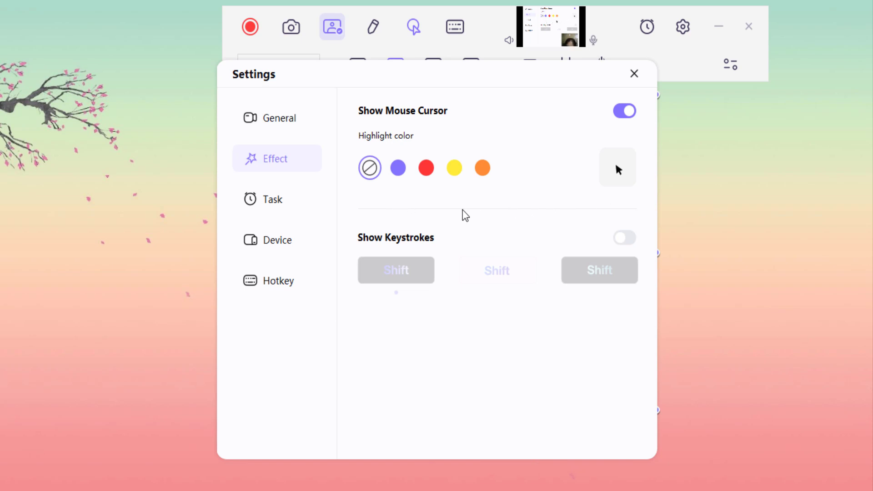
left_click(273, 204)
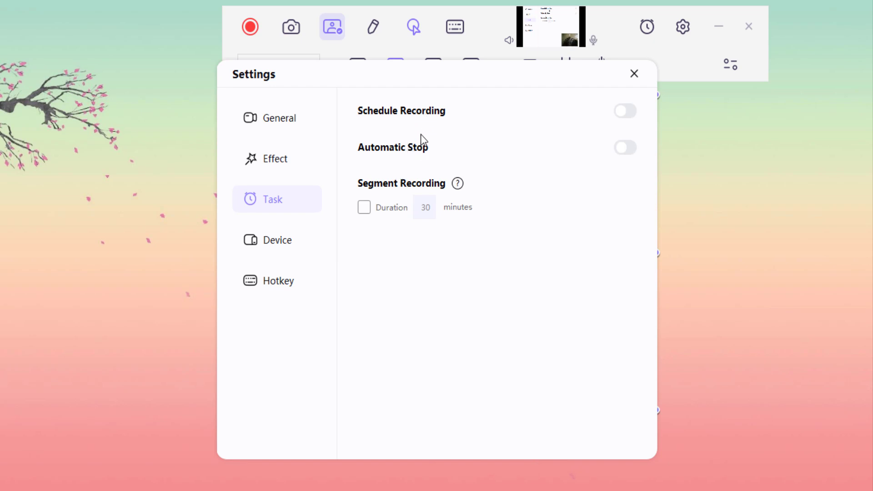
Step: Review microphone, speaker and keyboard-shortcut settings, close Settings, and start recording
left_click(282, 242)
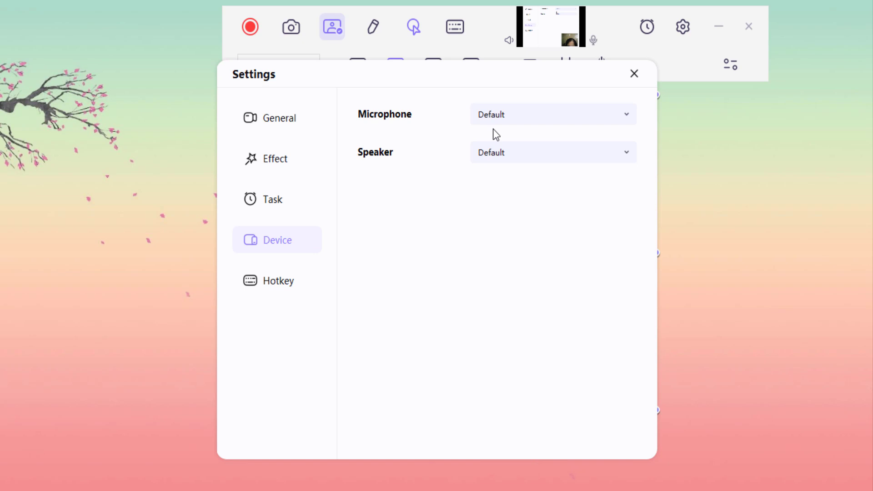
left_click(519, 121)
left_click(518, 122)
left_click(516, 160)
left_click(376, 260)
left_click(273, 279)
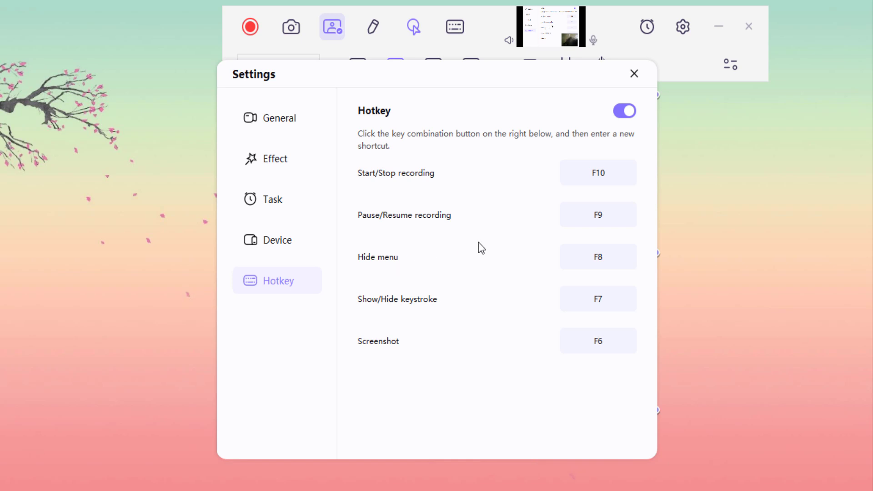
left_click(634, 73)
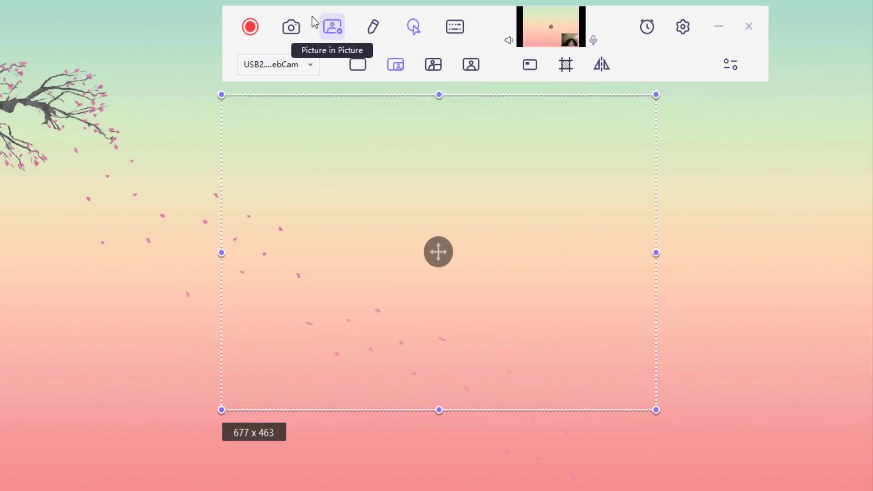
left_click(254, 27)
Step: Stop the recording and switch to the Live options on the home window
left_click(257, 27)
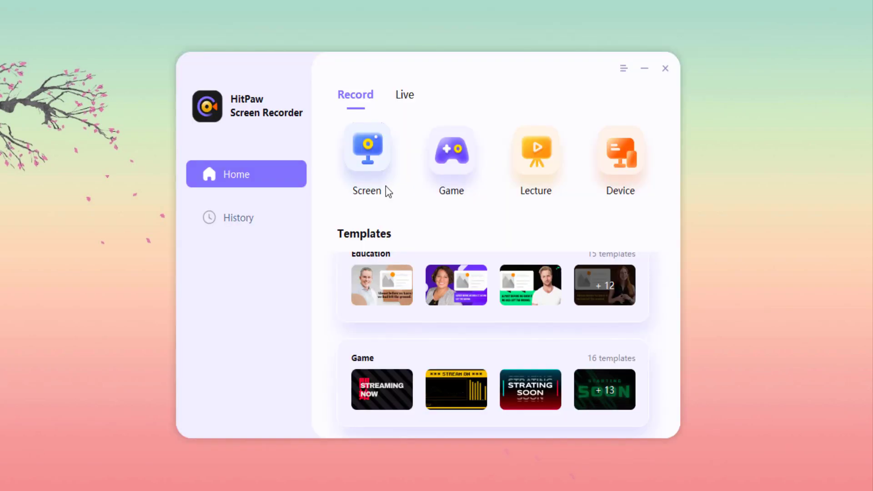
left_click(411, 96)
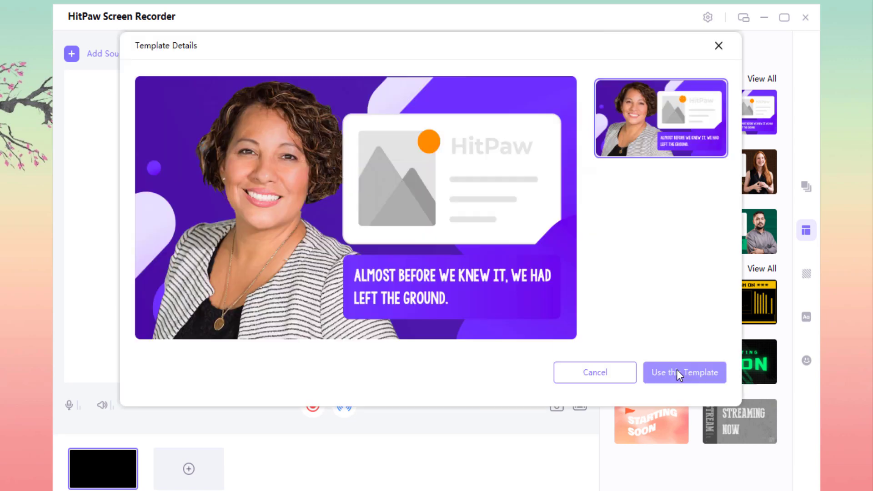
Step: Apply the purple Education template and add a Screen source covering a marked desktop area
left_click(676, 369)
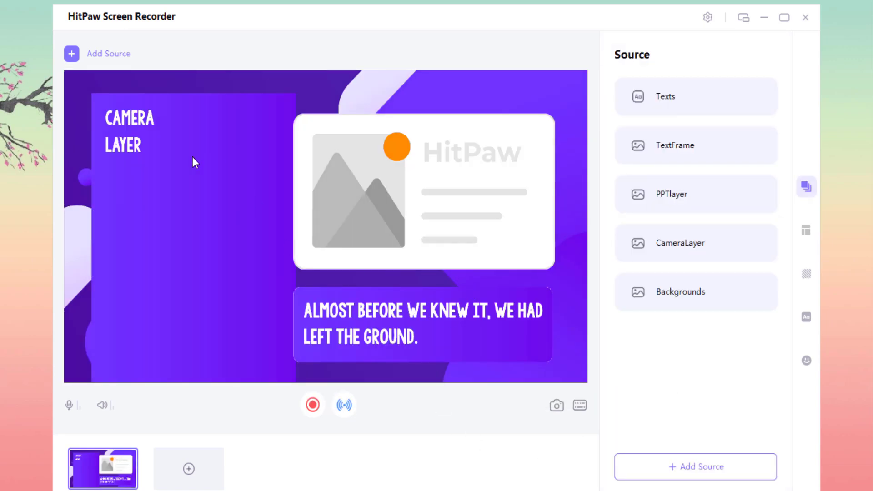
left_click(101, 53)
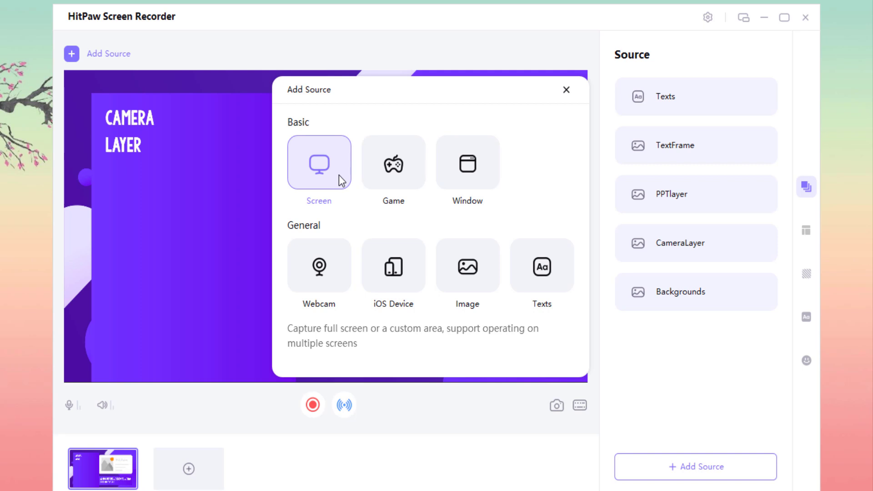
left_click(339, 175)
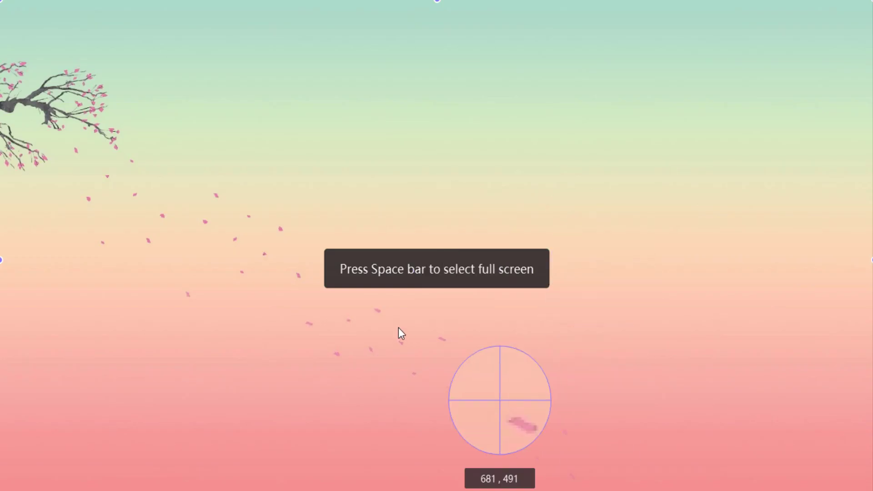
left_click_drag(279, 117, 326, 145)
left_click_drag(336, 176, 662, 348)
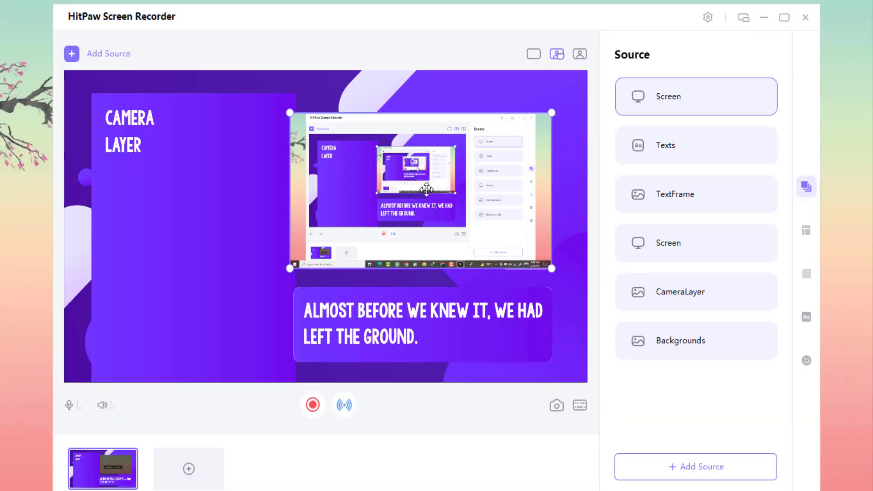
Step: Replace the template's caption text with 'tech vibes'
left_click(427, 310)
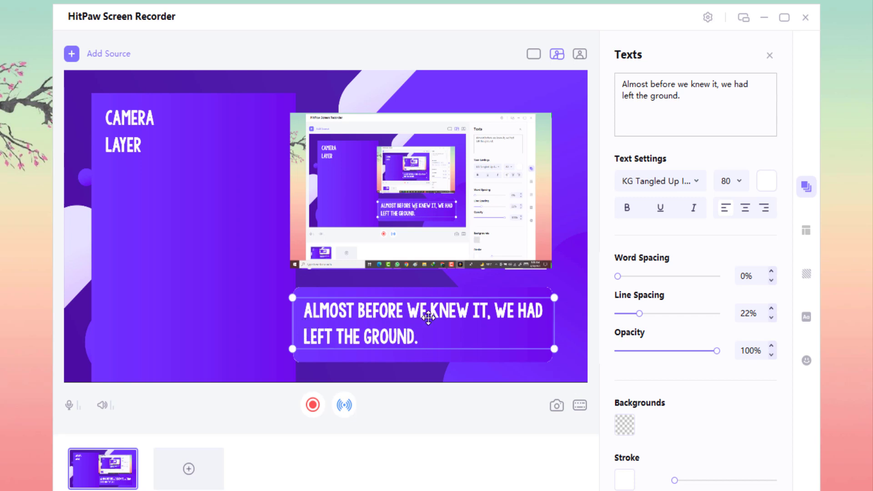
left_click_drag(681, 94, 623, 82)
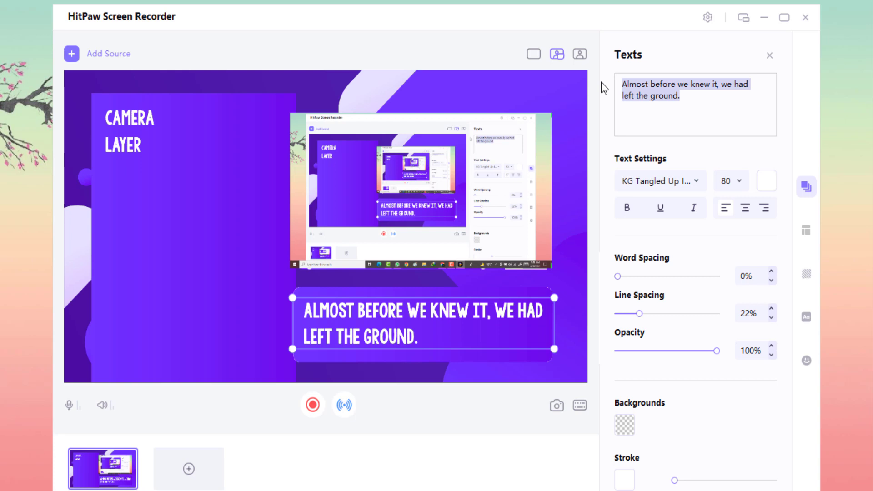
type("tech vibes")
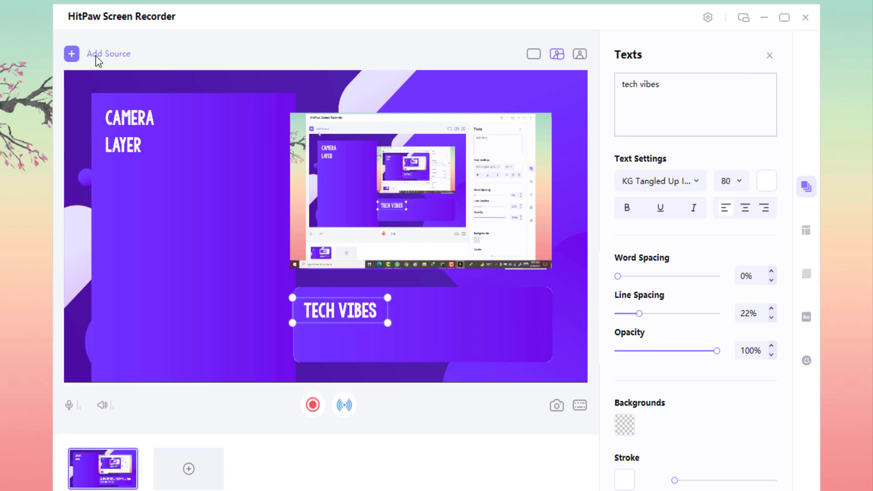
left_click(97, 57)
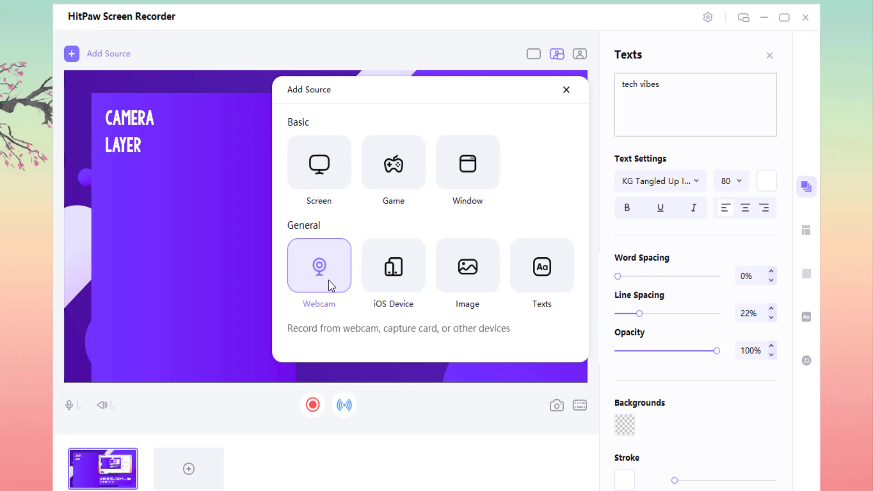
left_click(413, 257)
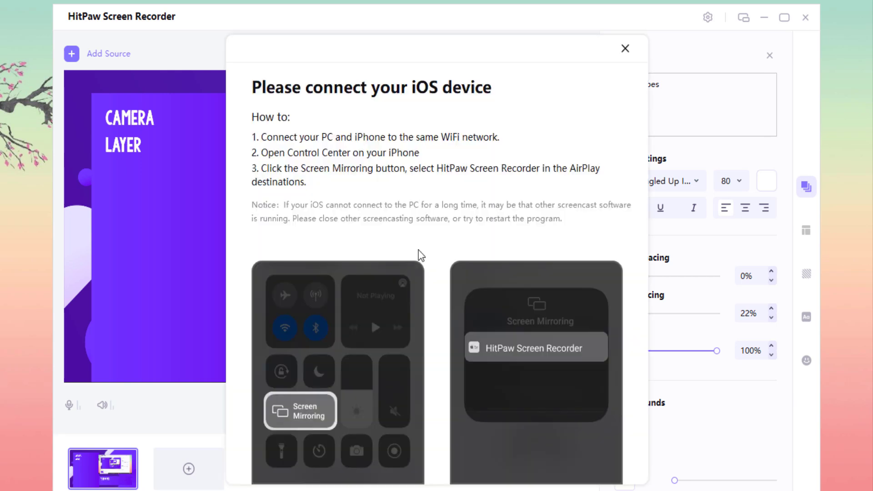
left_click(625, 48)
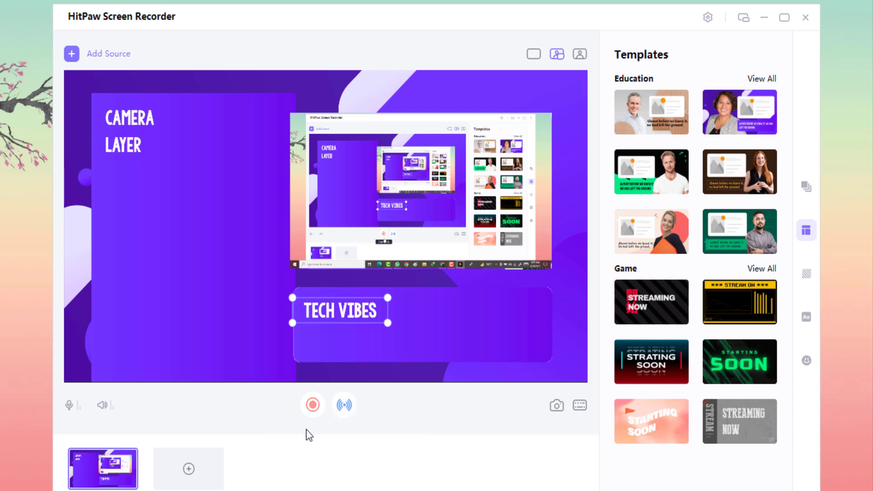
Step: View the Present in live stream guide, including the Youtube Live connection instructions
left_click(345, 406)
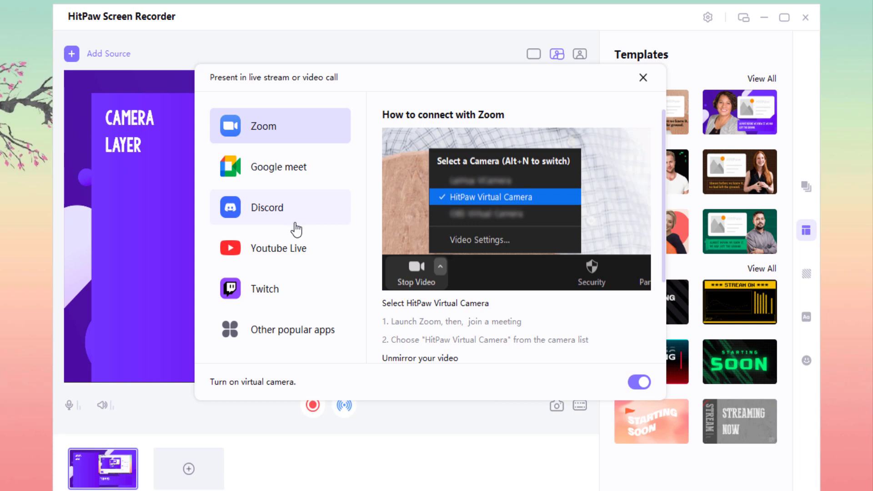
left_click(293, 249)
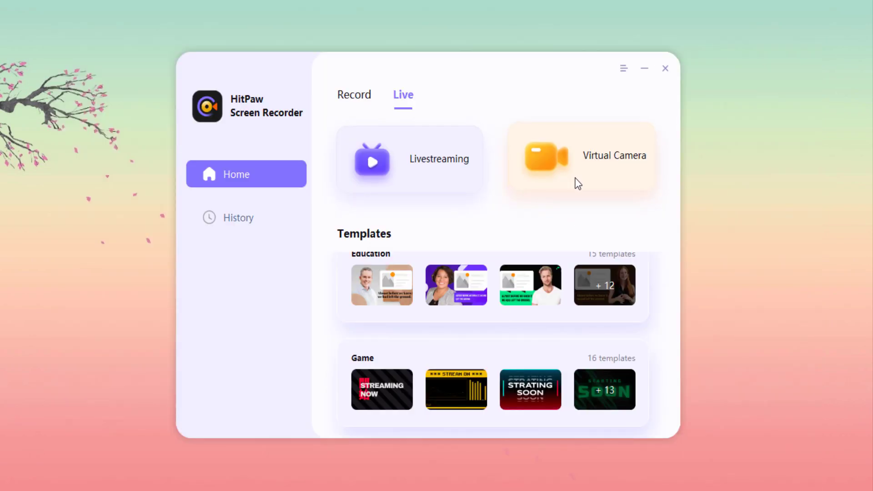
Step: Open Virtual Camera and apply the green and black Education template to a new scene
left_click(606, 173)
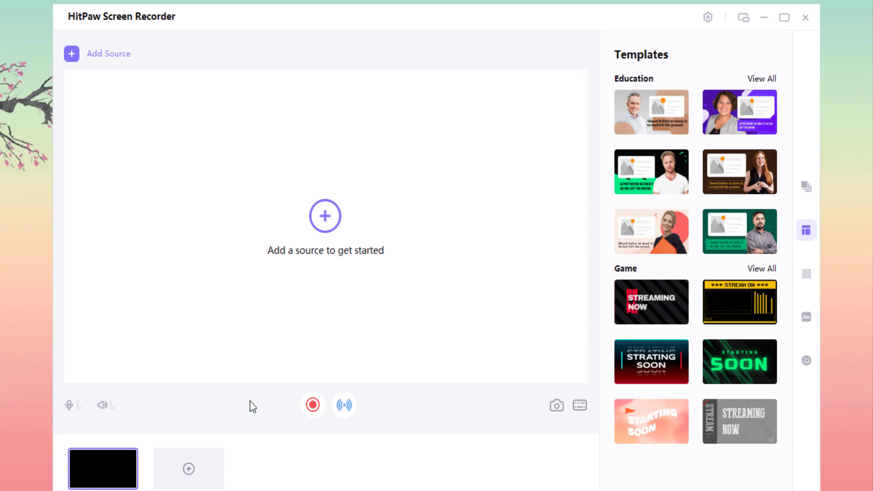
left_click(671, 172)
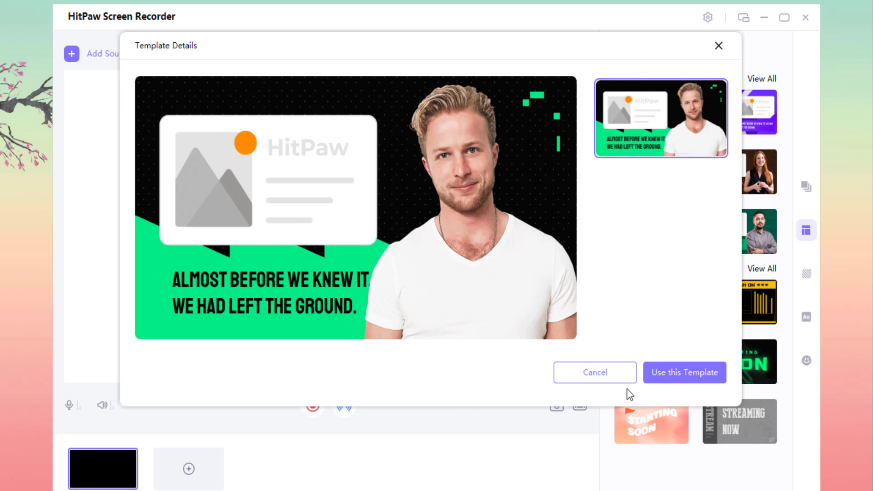
left_click(669, 381)
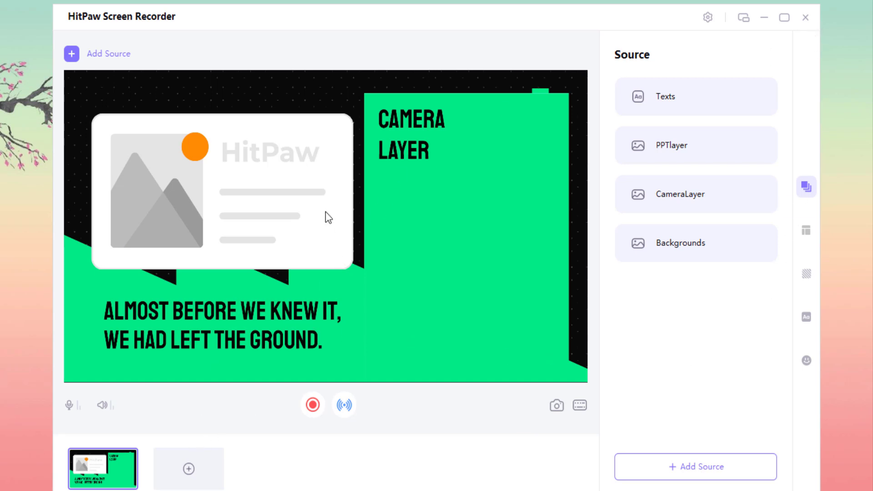
left_click(96, 54)
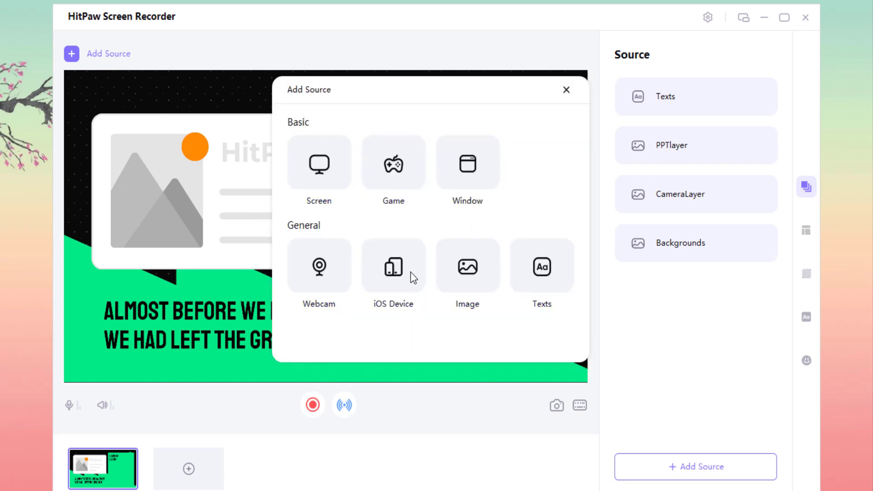
left_click(567, 90)
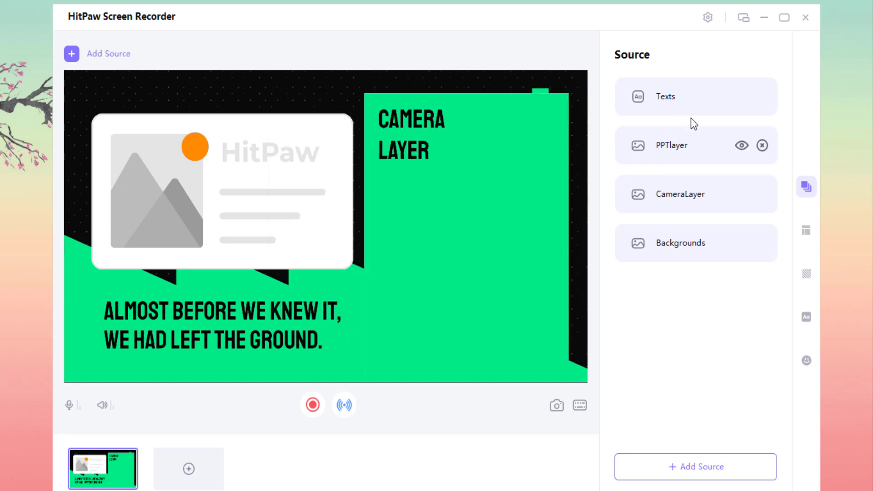
Step: Discard the unsaved virtual camera scene, browse all Game templates, then close the editor
left_click(806, 19)
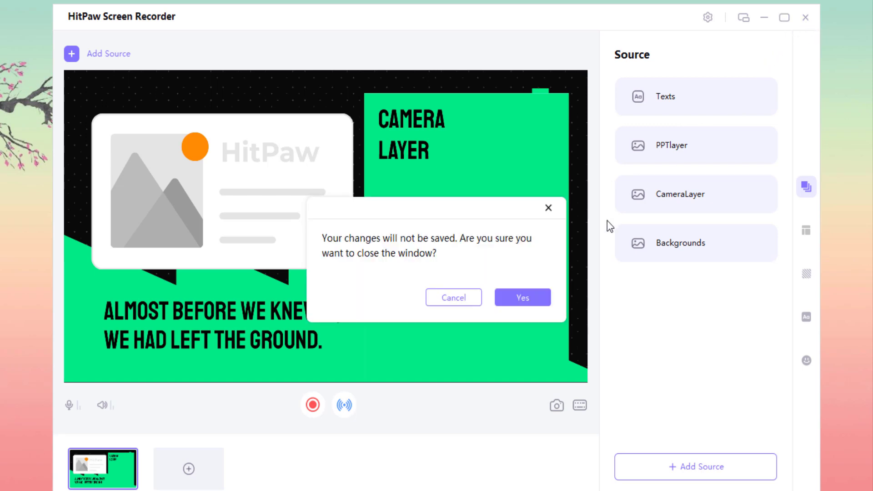
left_click(529, 299)
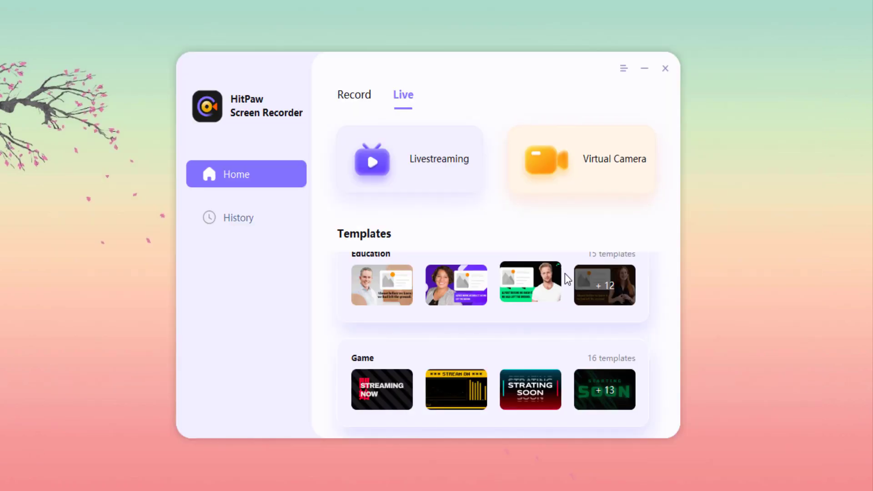
left_click(605, 390)
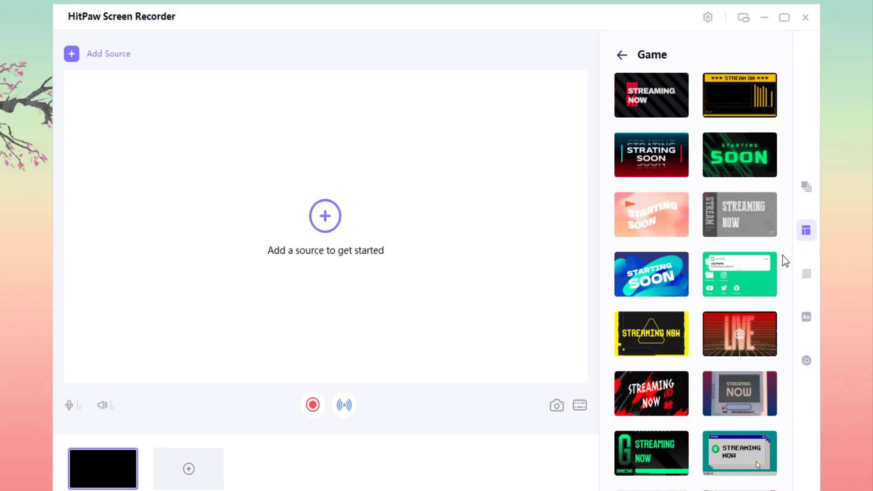
scroll(785, 262, "down", 1)
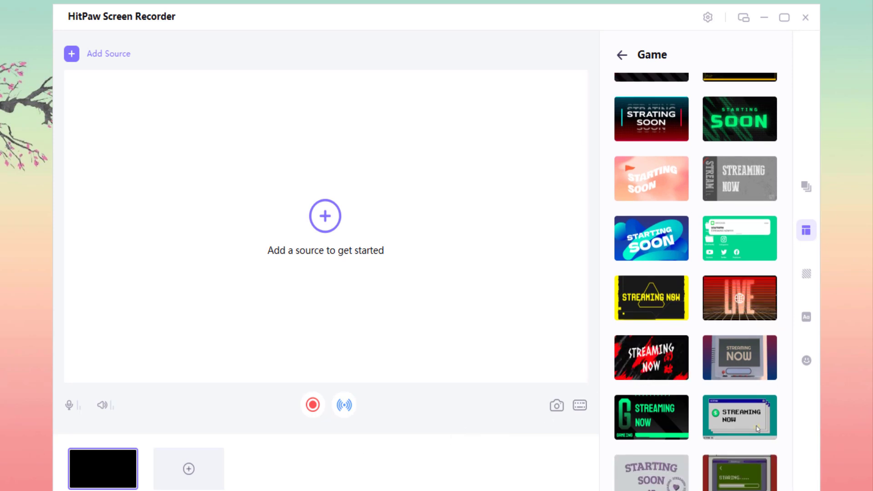
left_click(804, 18)
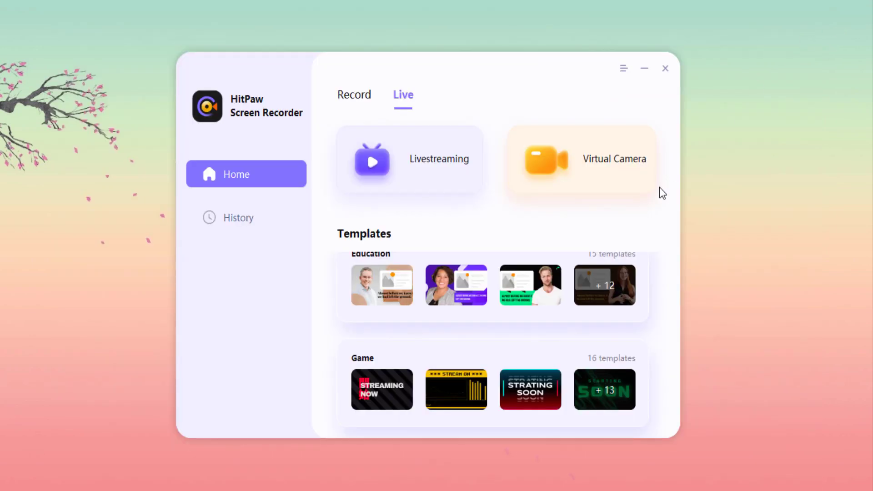
Step: View the history of four recorded MP4 videos, then return to the Live home page
left_click(234, 219)
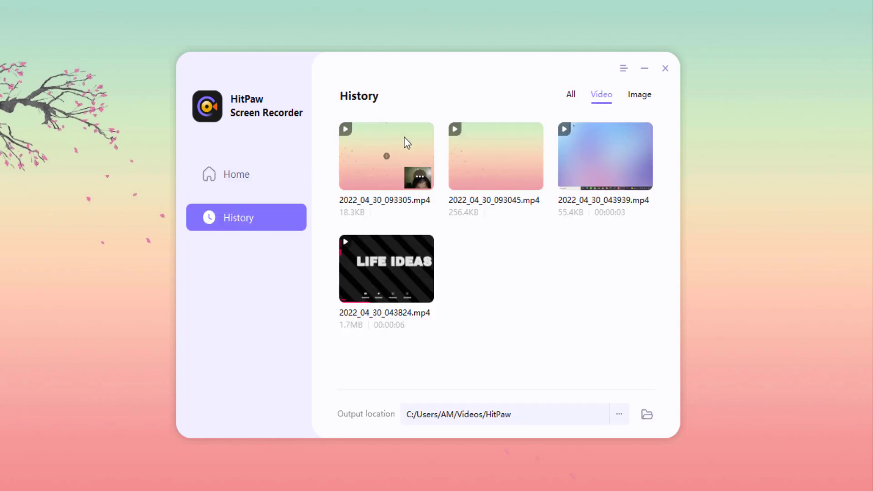
left_click(236, 179)
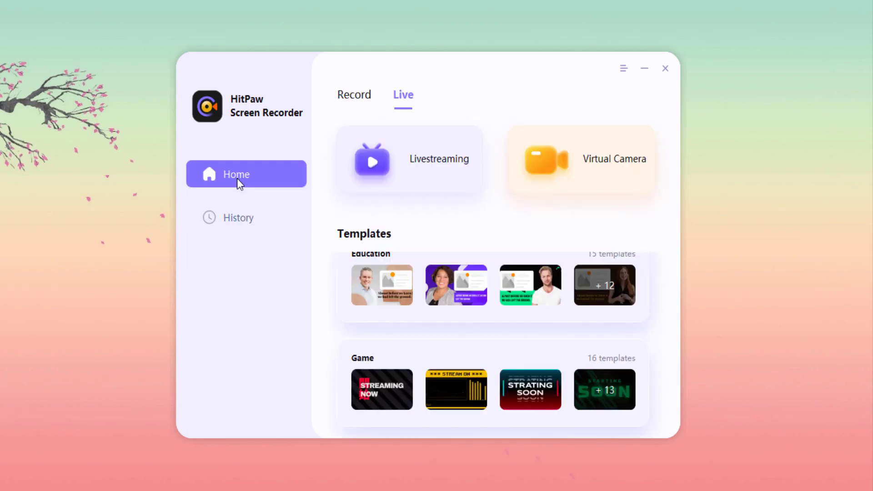